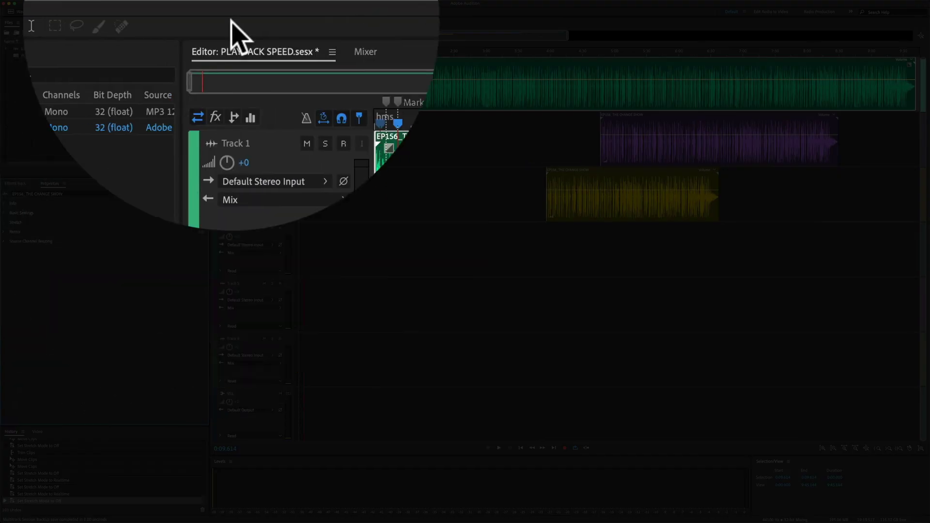
Show the clip's Properties panel and set its Stretch mode to Realtime with Monophonic type
left_click(216, 7)
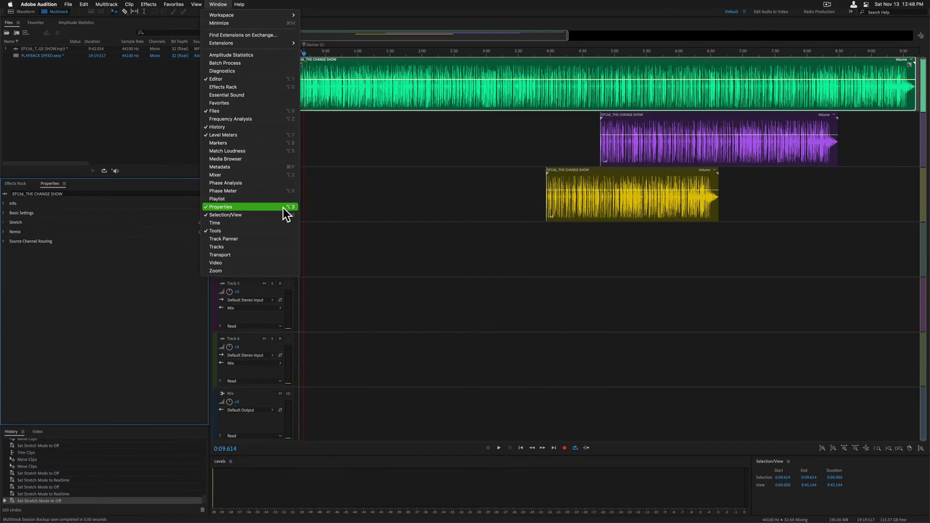
left_click(283, 208)
left_click(4, 222)
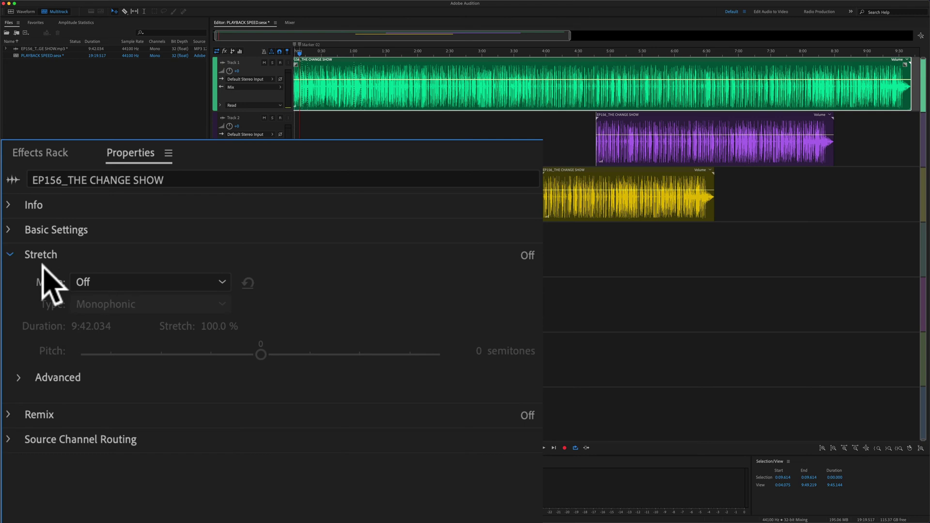
left_click(208, 281)
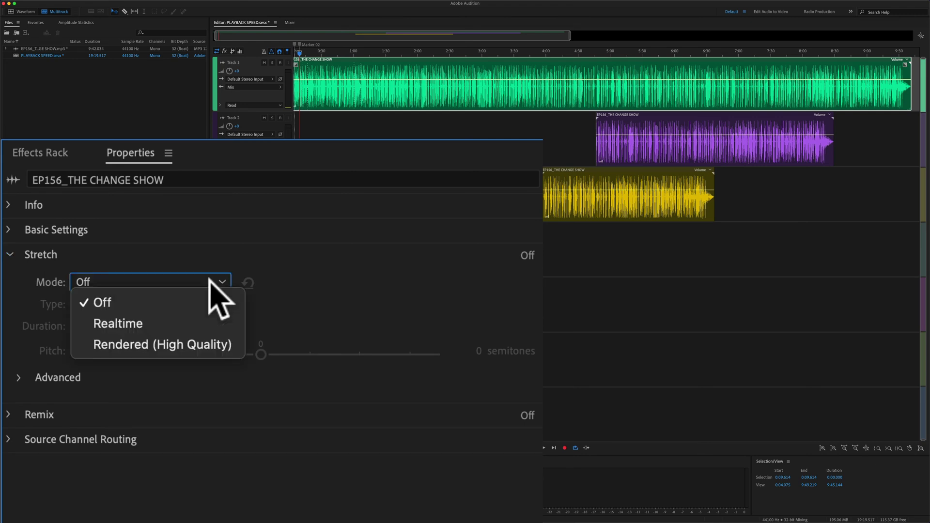
left_click(218, 324)
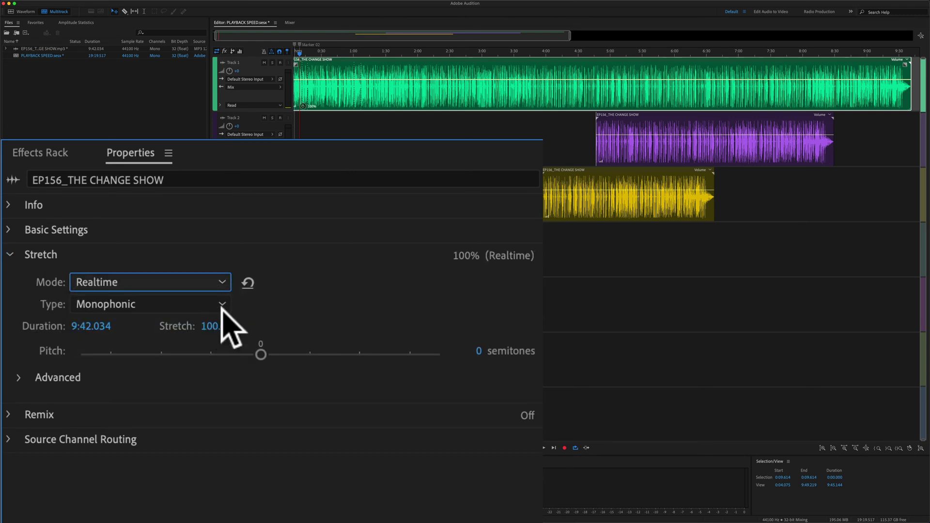
left_click(221, 308)
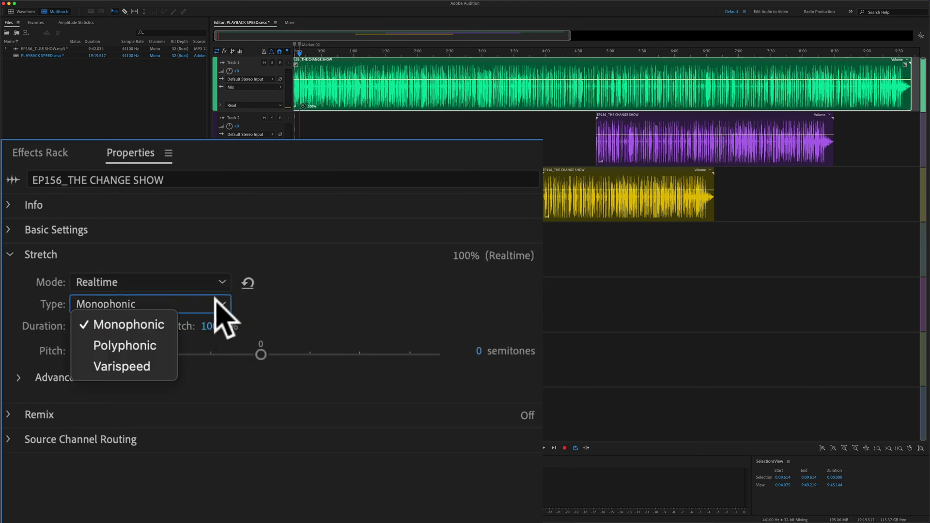
Keep Monophonic type, stretch the green Track 1 clip to 150% (14:33.051), and play it back
left_click(166, 324)
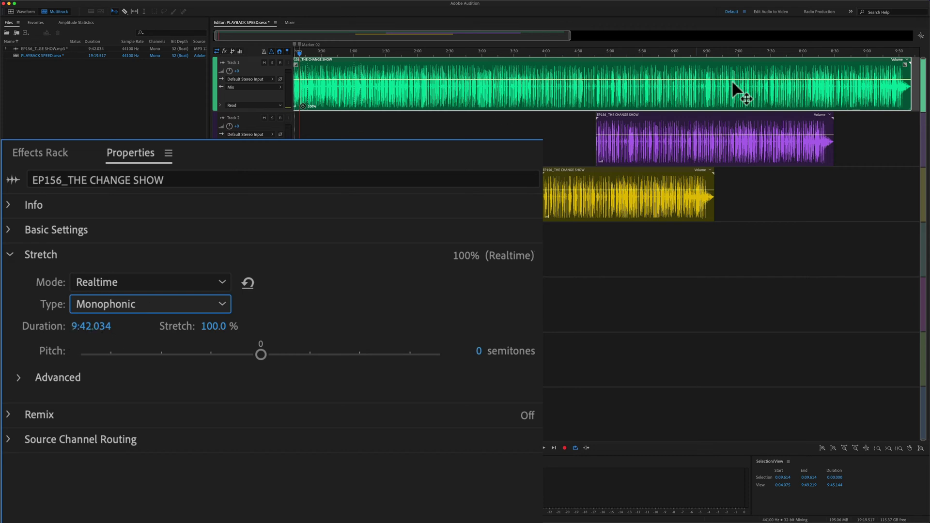
left_click(662, 71)
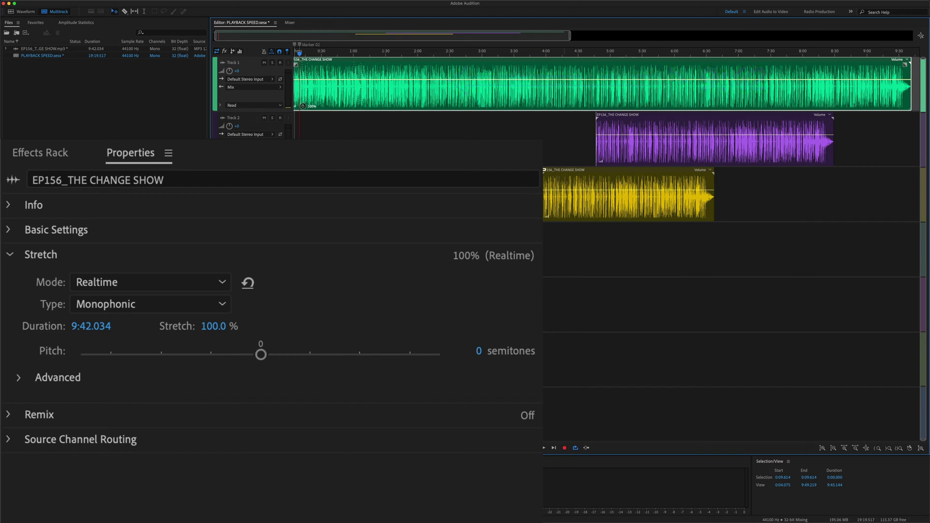
left_click(223, 327)
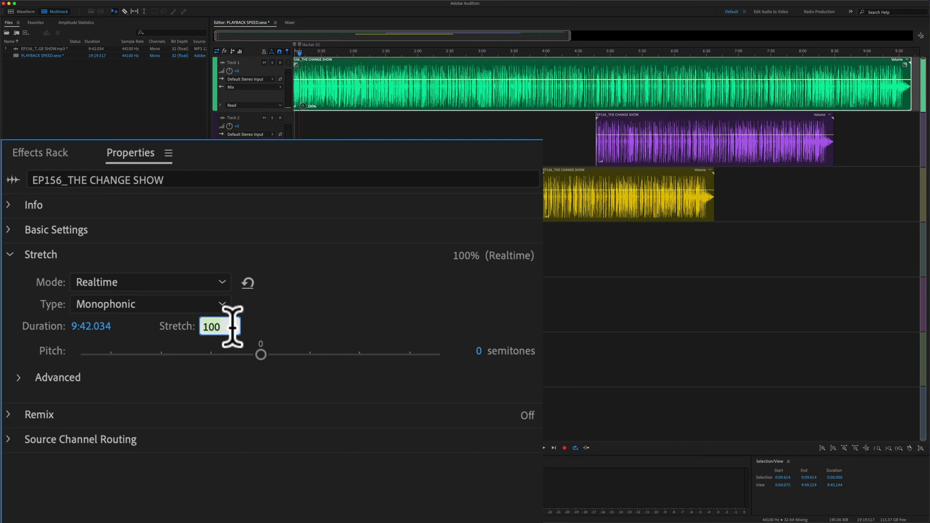
type("150")
key("Return")
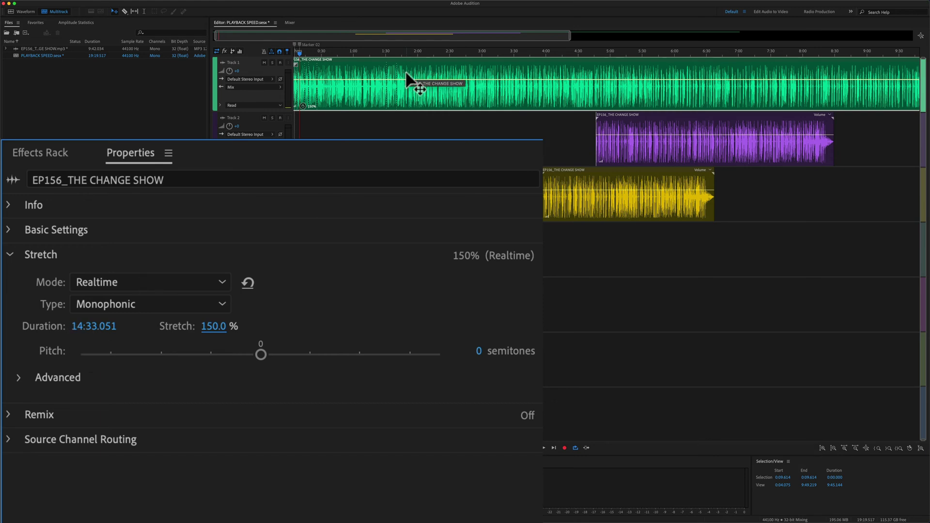
key("space")
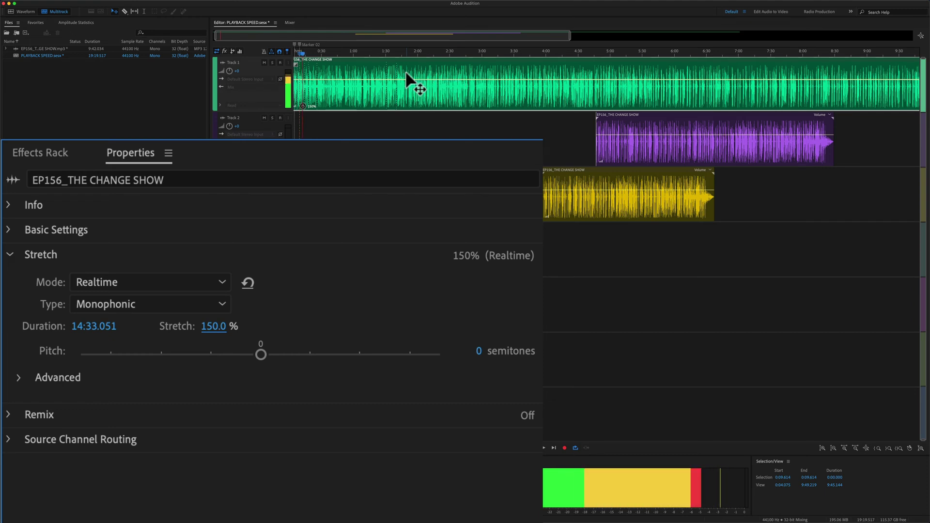
key("space")
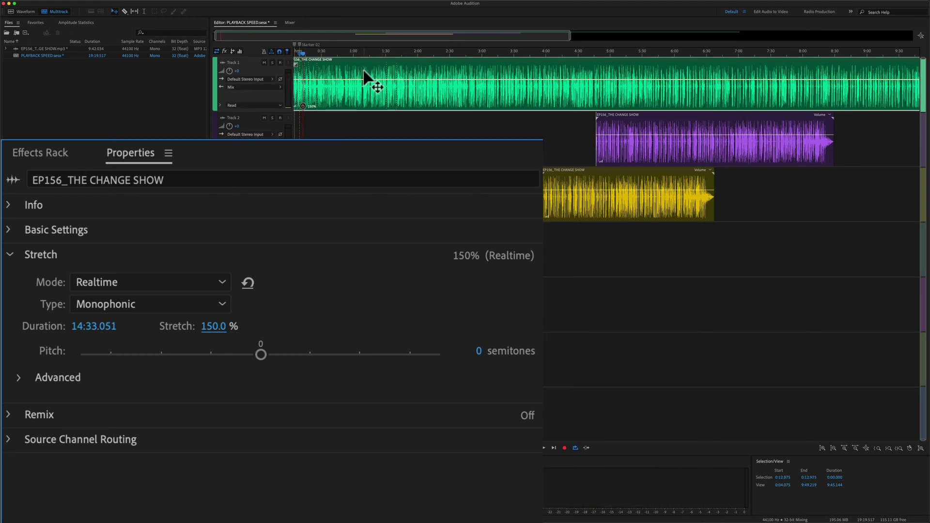
Set the green clip's stretch to 50%, shortening it to 4:51.017, and play it back
left_click(215, 326)
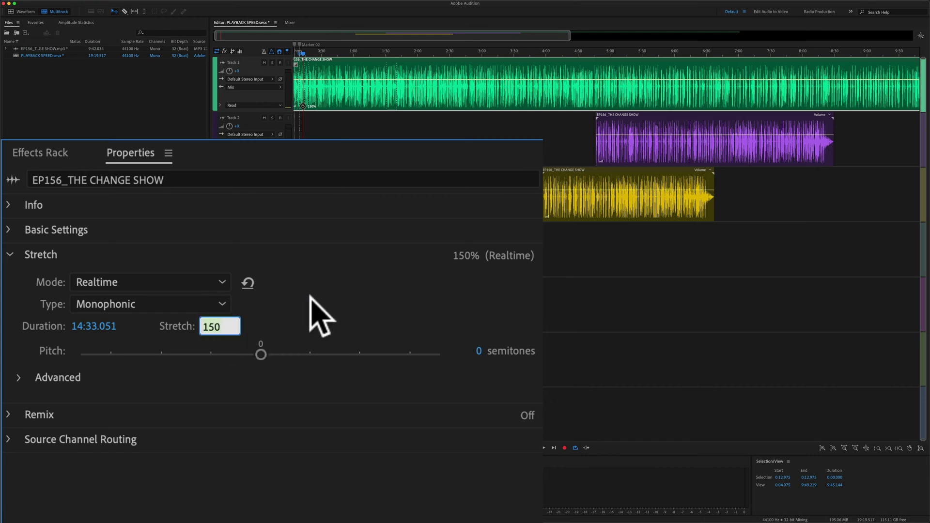
type("50")
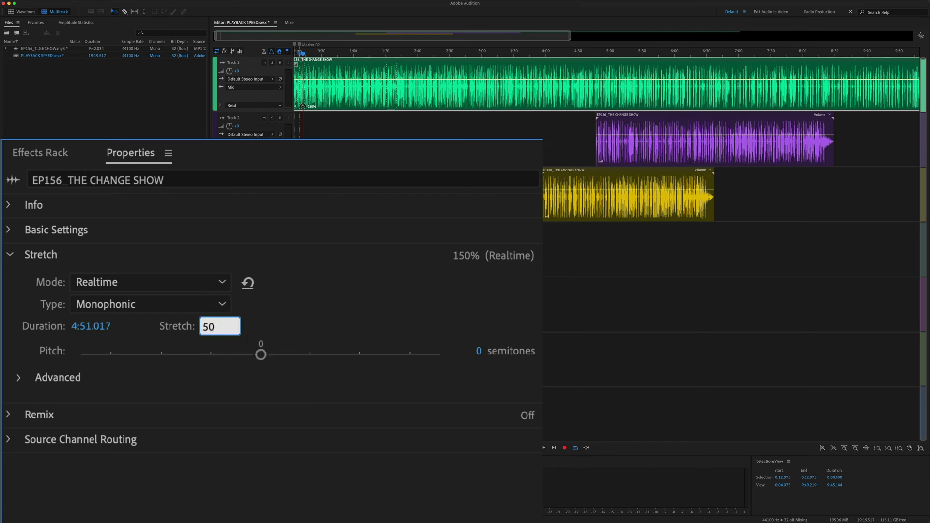
key("Return")
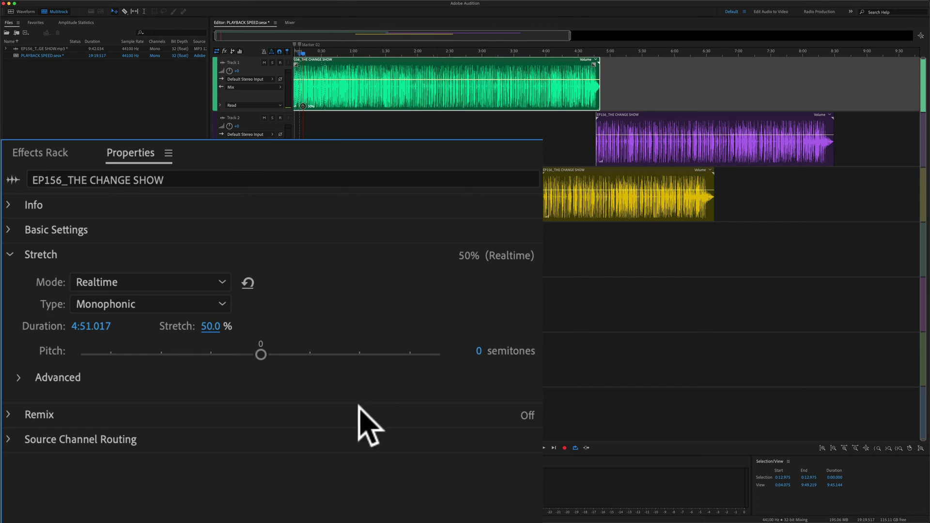
key("space")
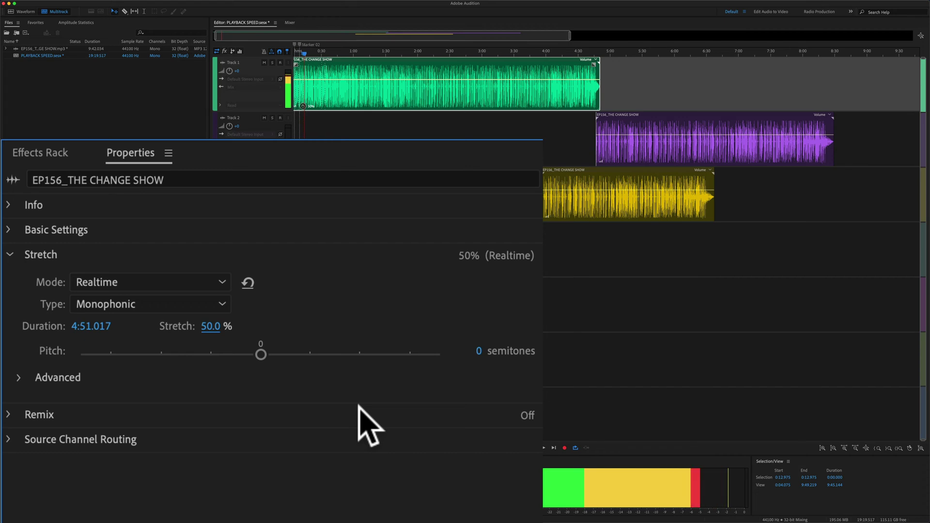
key("space")
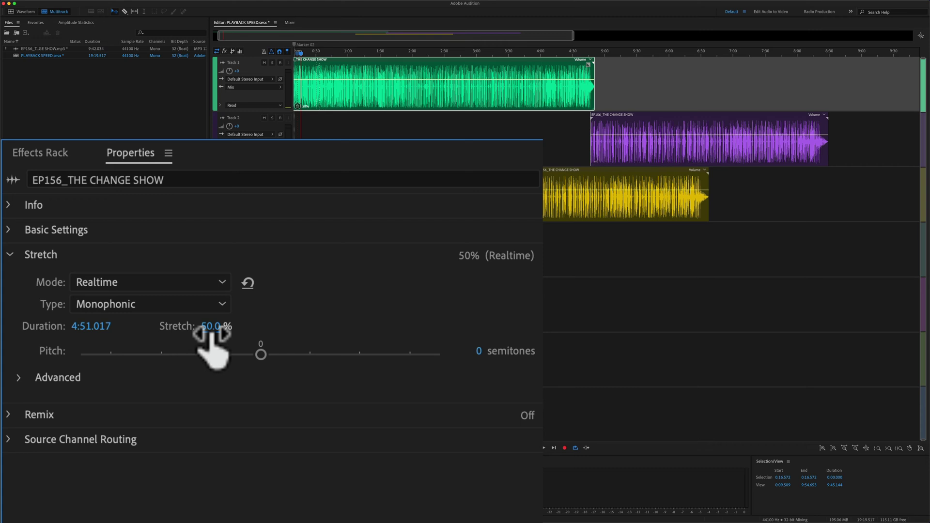
Scrub the Stretch value up to 81%, then down to 40.0% (3:52.813 long)
left_click_drag(212, 335, 243, 331)
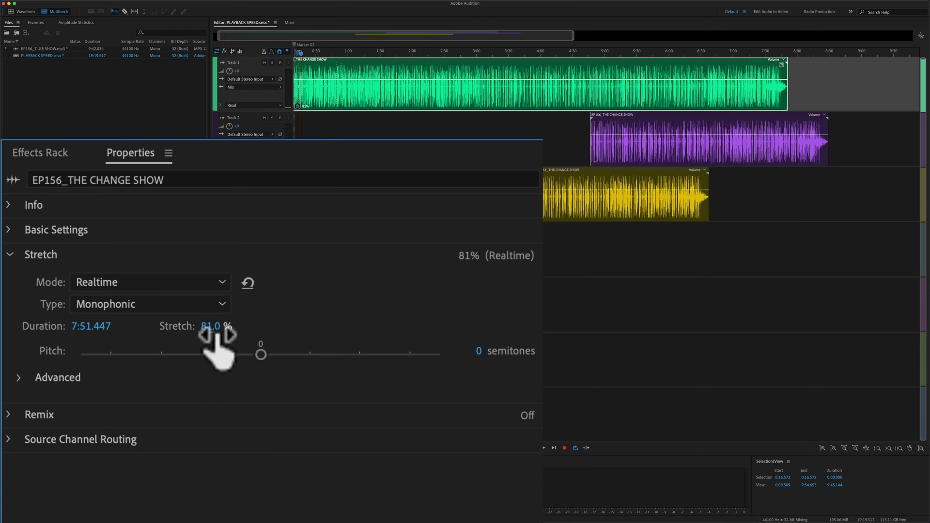
left_click_drag(218, 332, 175, 334)
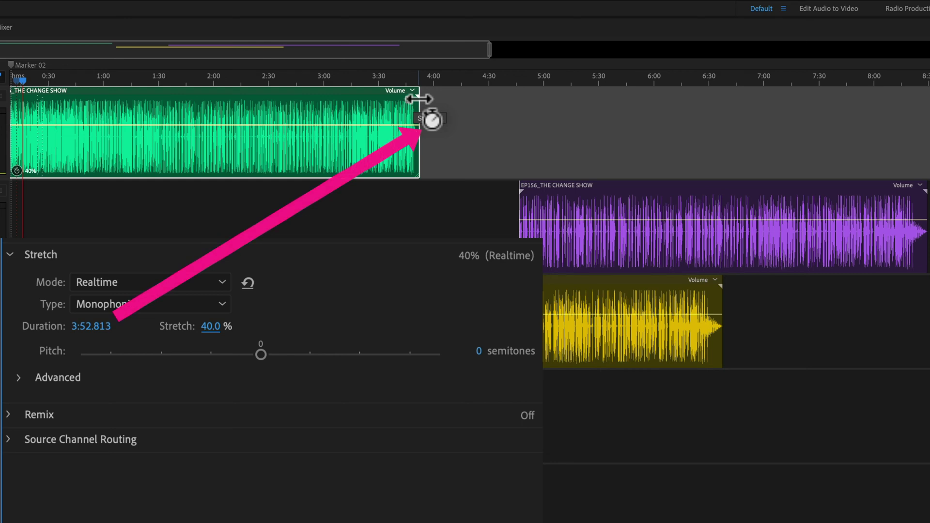
Drag the clip's stretch handle out, then back so it ends at 4:00.000 (41.2%)
left_click_drag(419, 99, 830, 97)
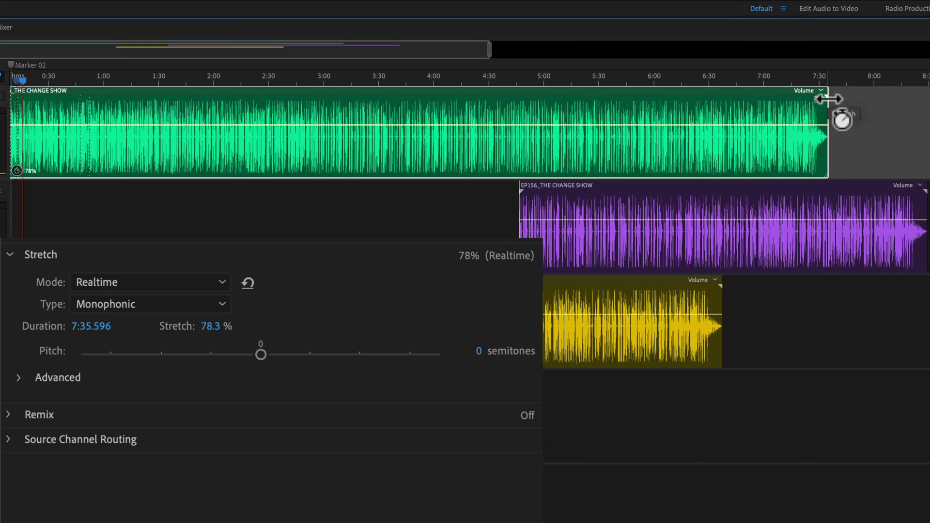
left_click_drag(829, 99, 433, 100)
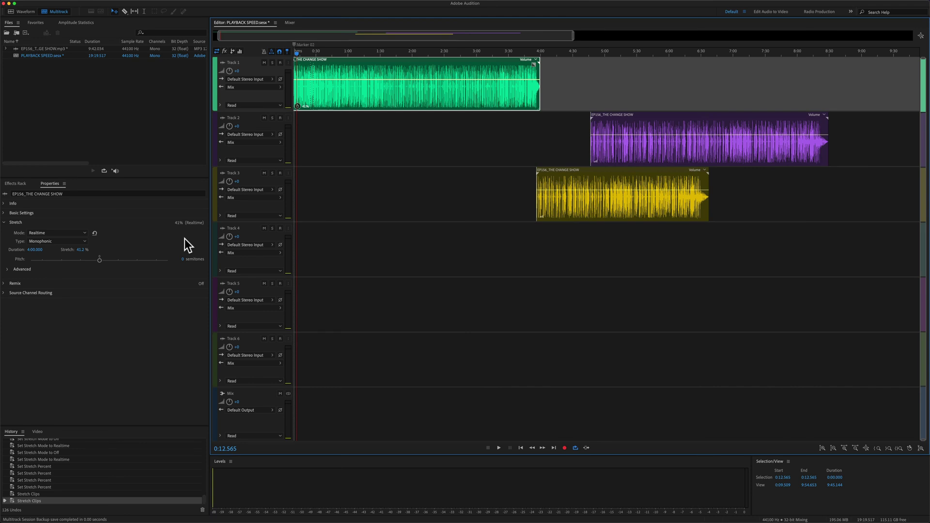
Play the stretched clip, then delete the clips on Tracks 2 and 3
key("space")
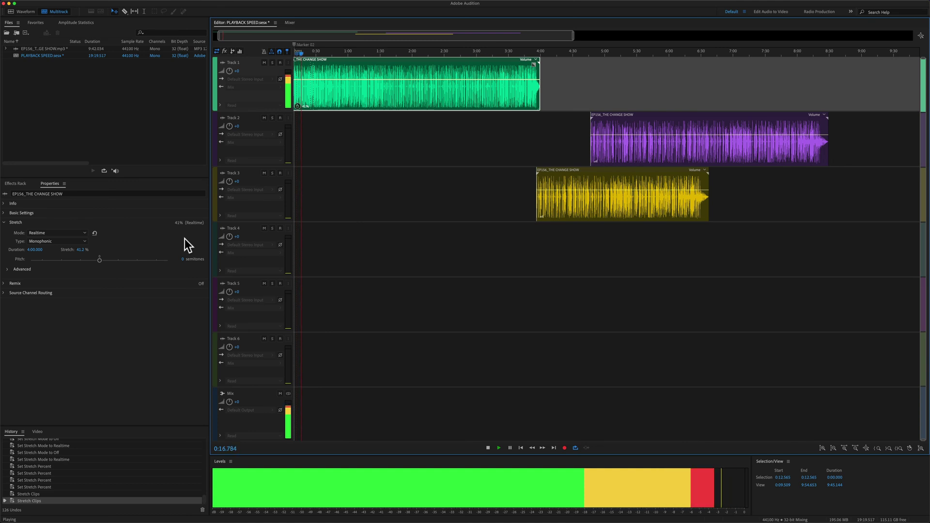
key("space")
key("Delete")
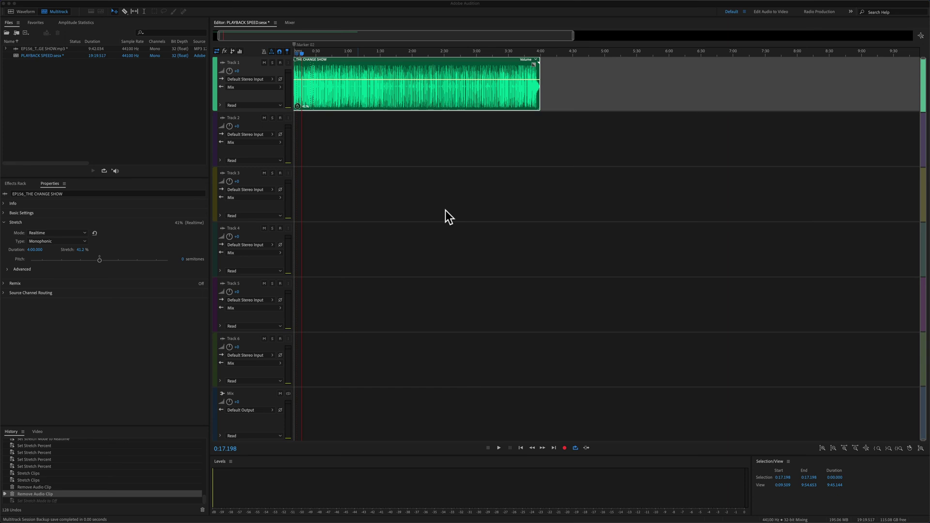
Bring up the green clip's Stretch > Stretch Mode options from its right-click menu
left_click(436, 95, "ctrl")
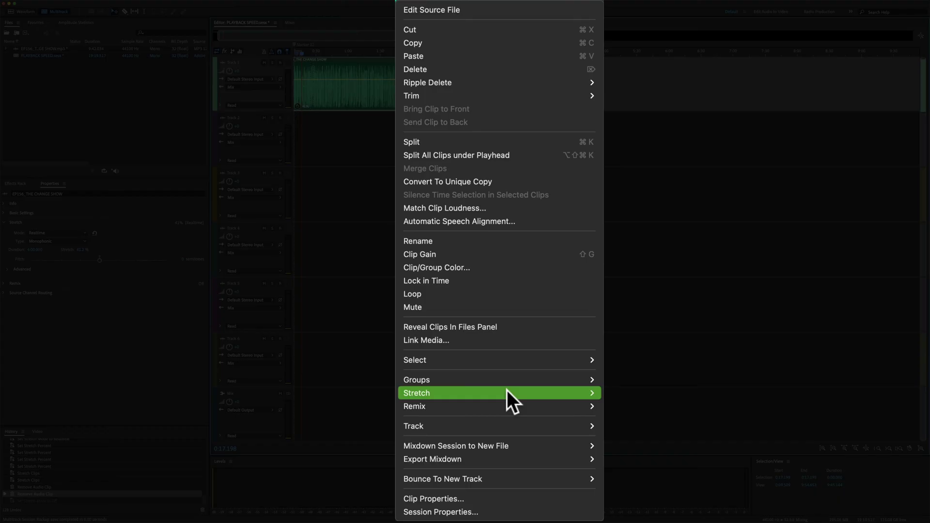
left_click(507, 393)
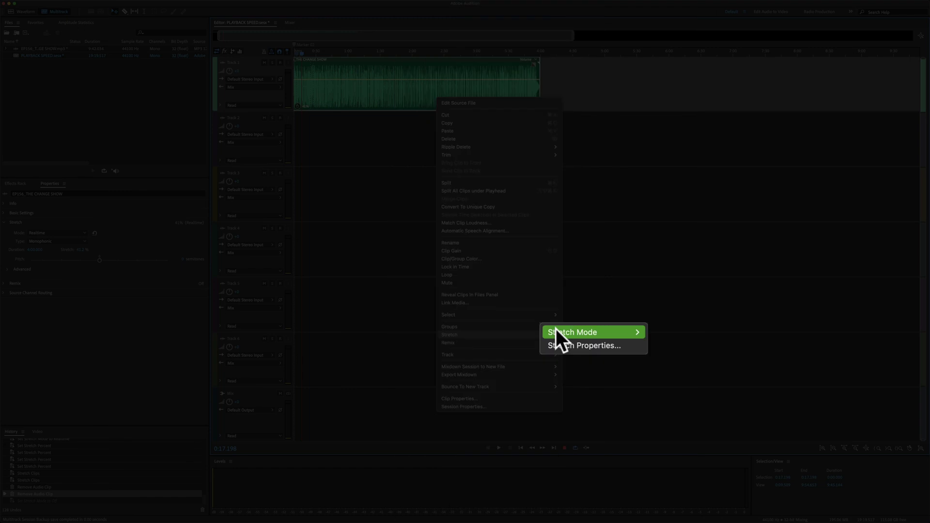
left_click(557, 330)
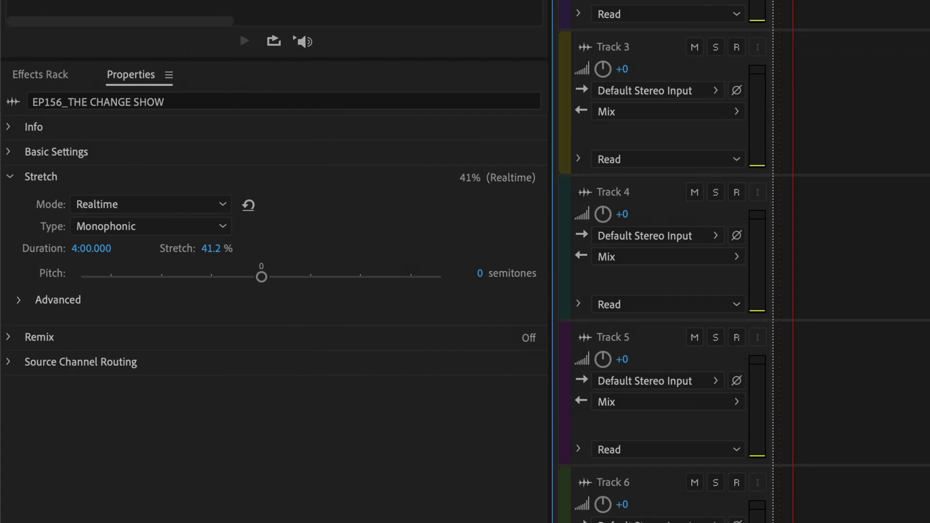
Set the clip's Stretch Mode to Off, restoring its original length of about 9:42
left_click(56, 184)
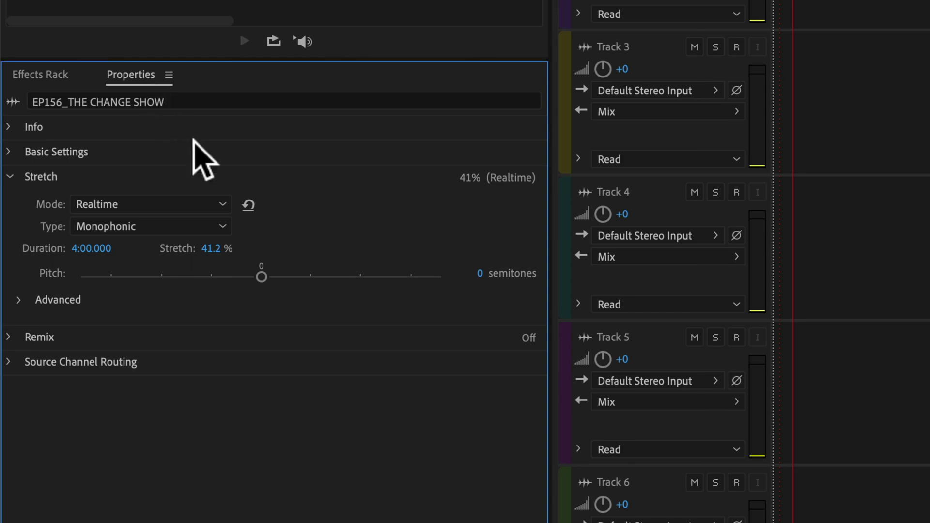
left_click(224, 204)
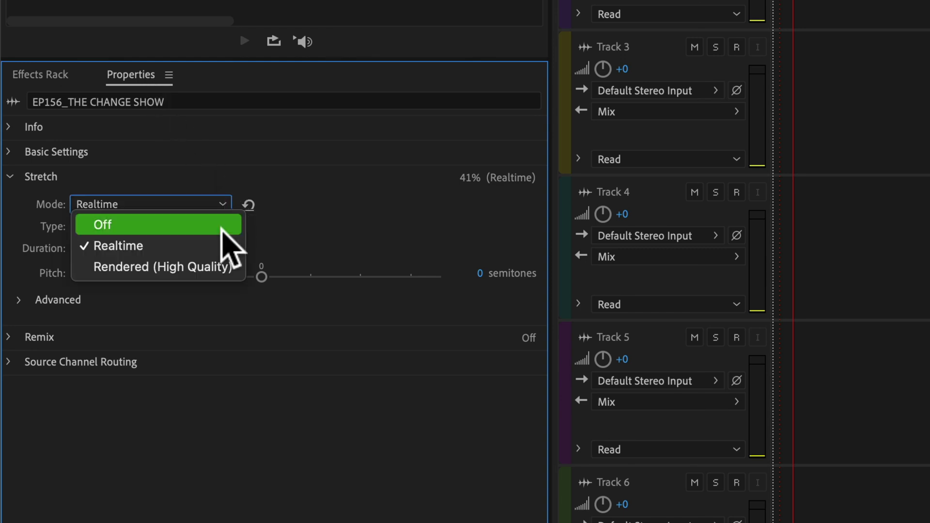
left_click(221, 226)
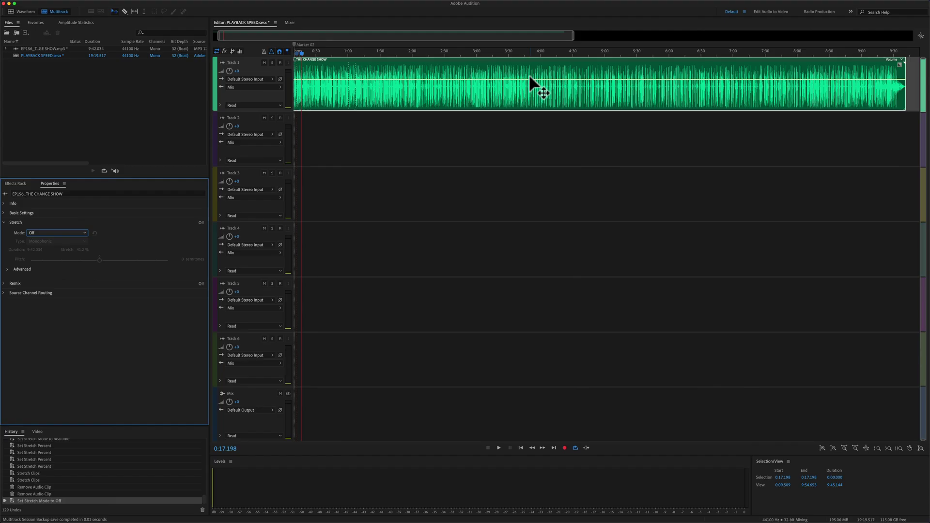